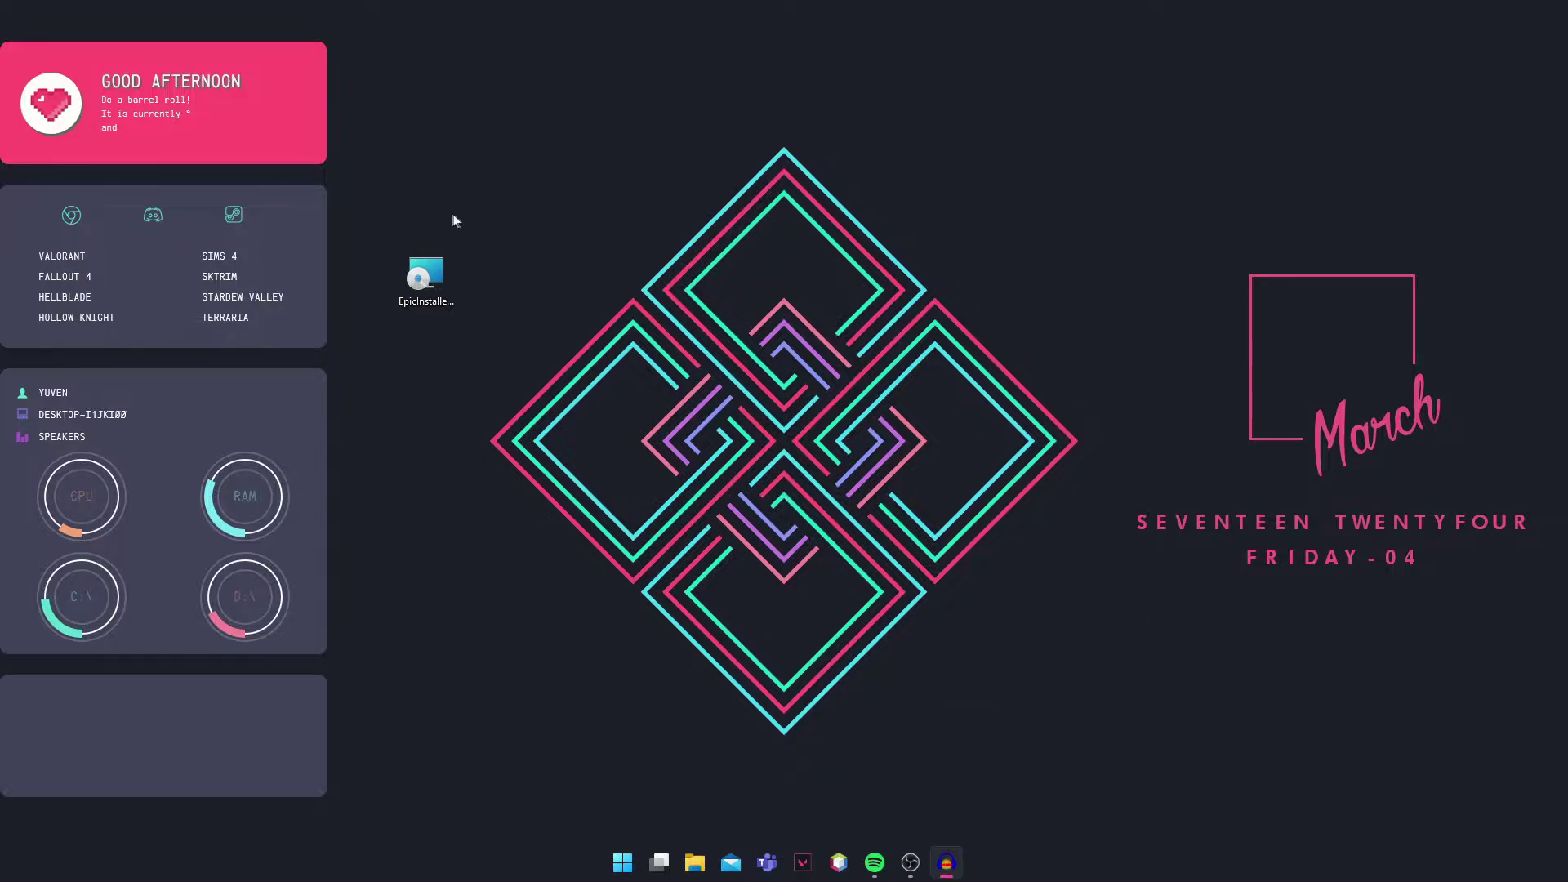
Refresh the desktop, nudge EpicInstaller-13.0.0.msi to the right and bring up its context menu
double_click(426, 283)
right_click(717, 295)
left_click(763, 359)
left_click(409, 263)
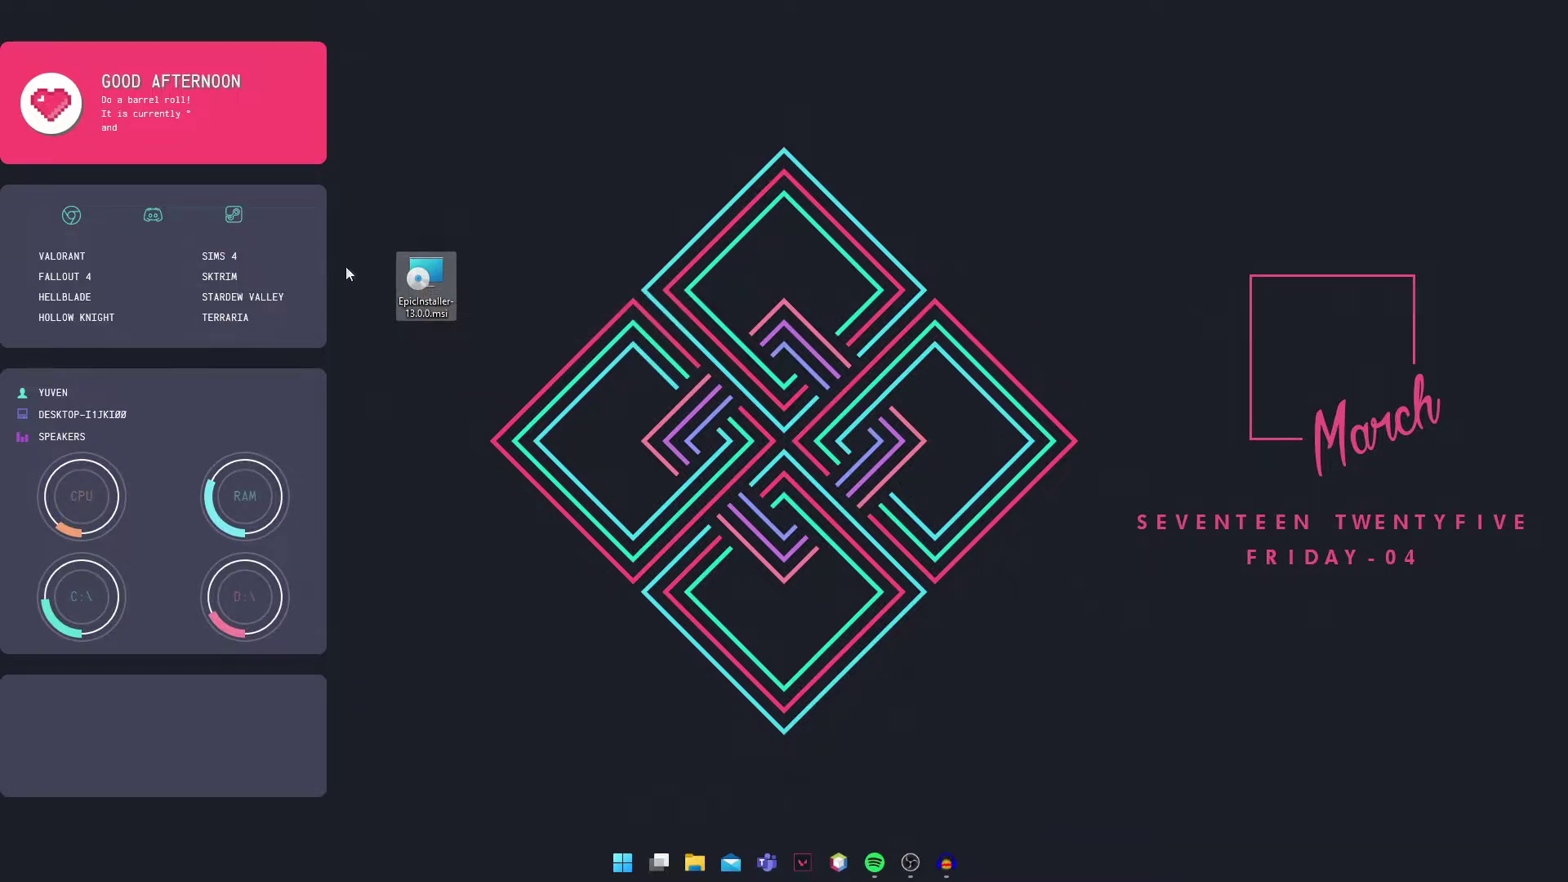
left_click_drag(405, 288, 483, 290)
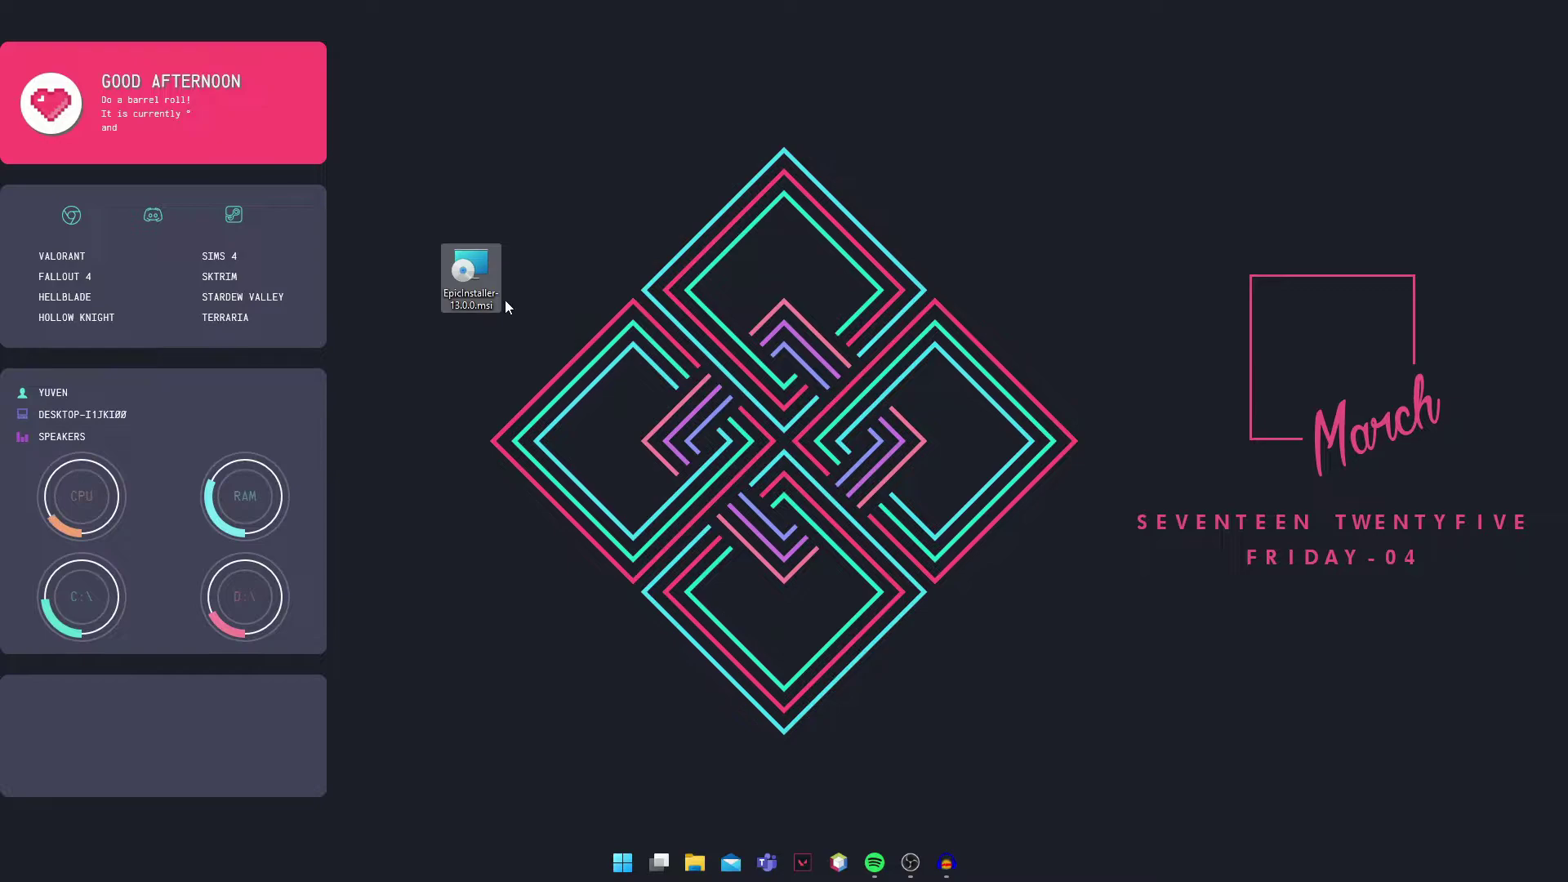
right_click(465, 292)
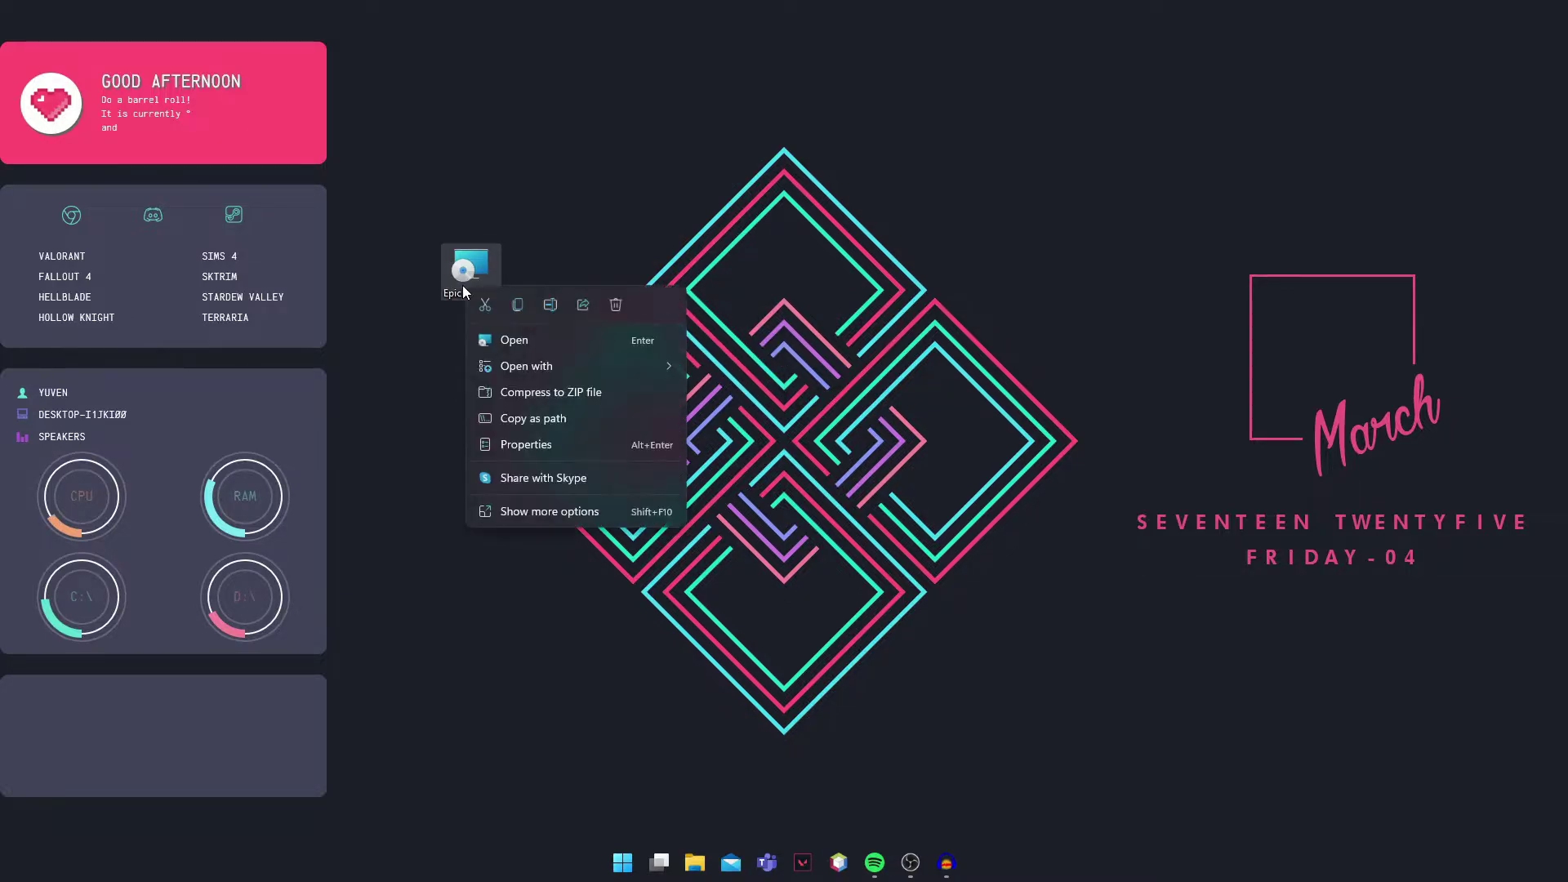
Copy the Location folder path from the installer's Properties General page and close the window
left_click(570, 449)
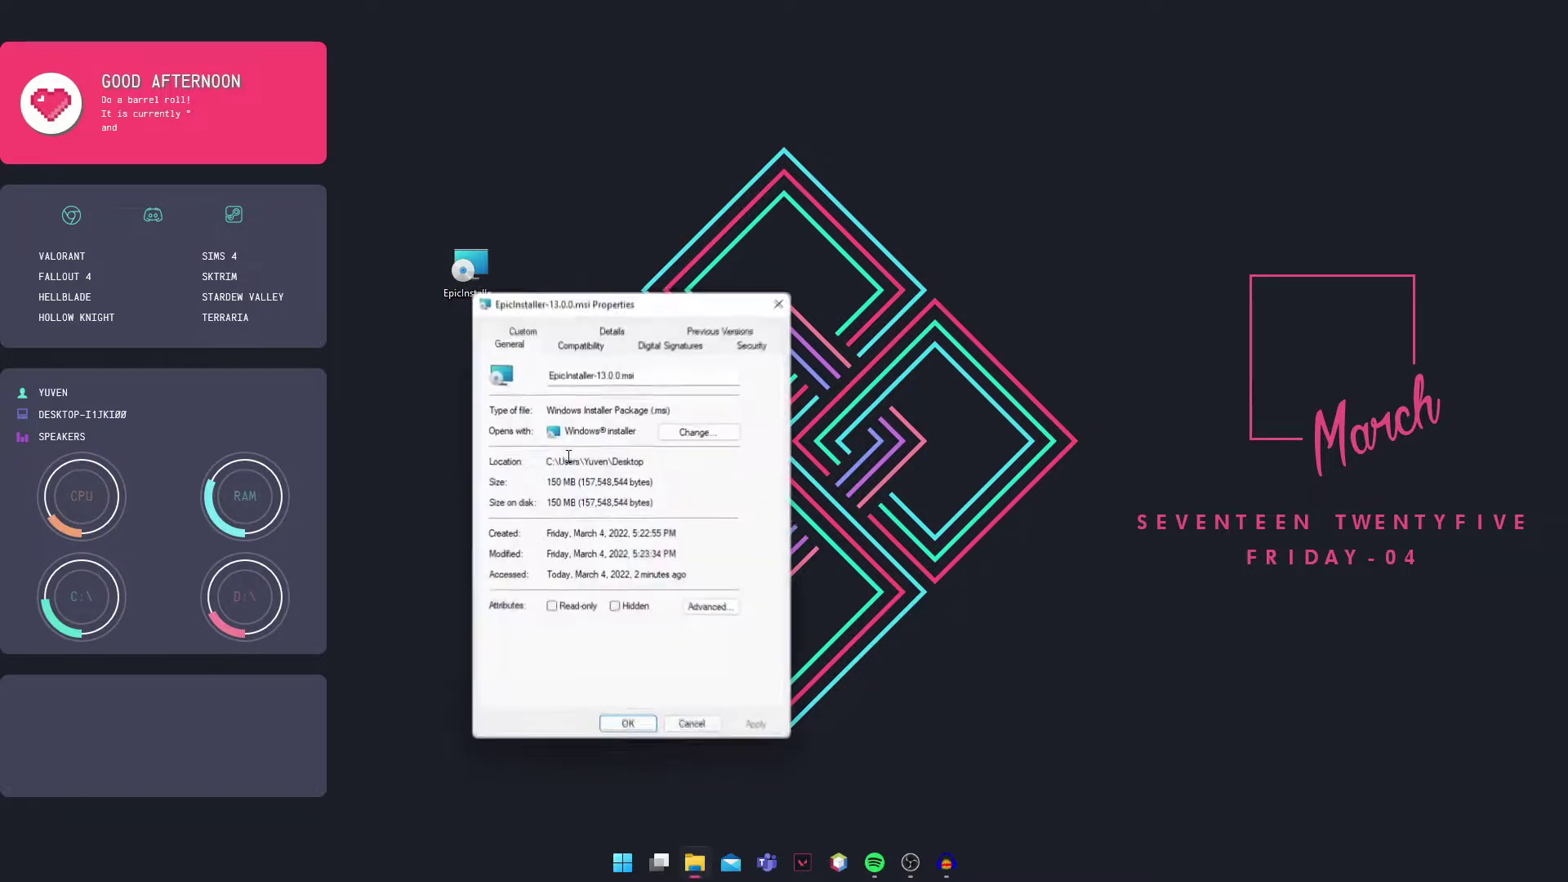
left_click_drag(590, 308, 594, 268)
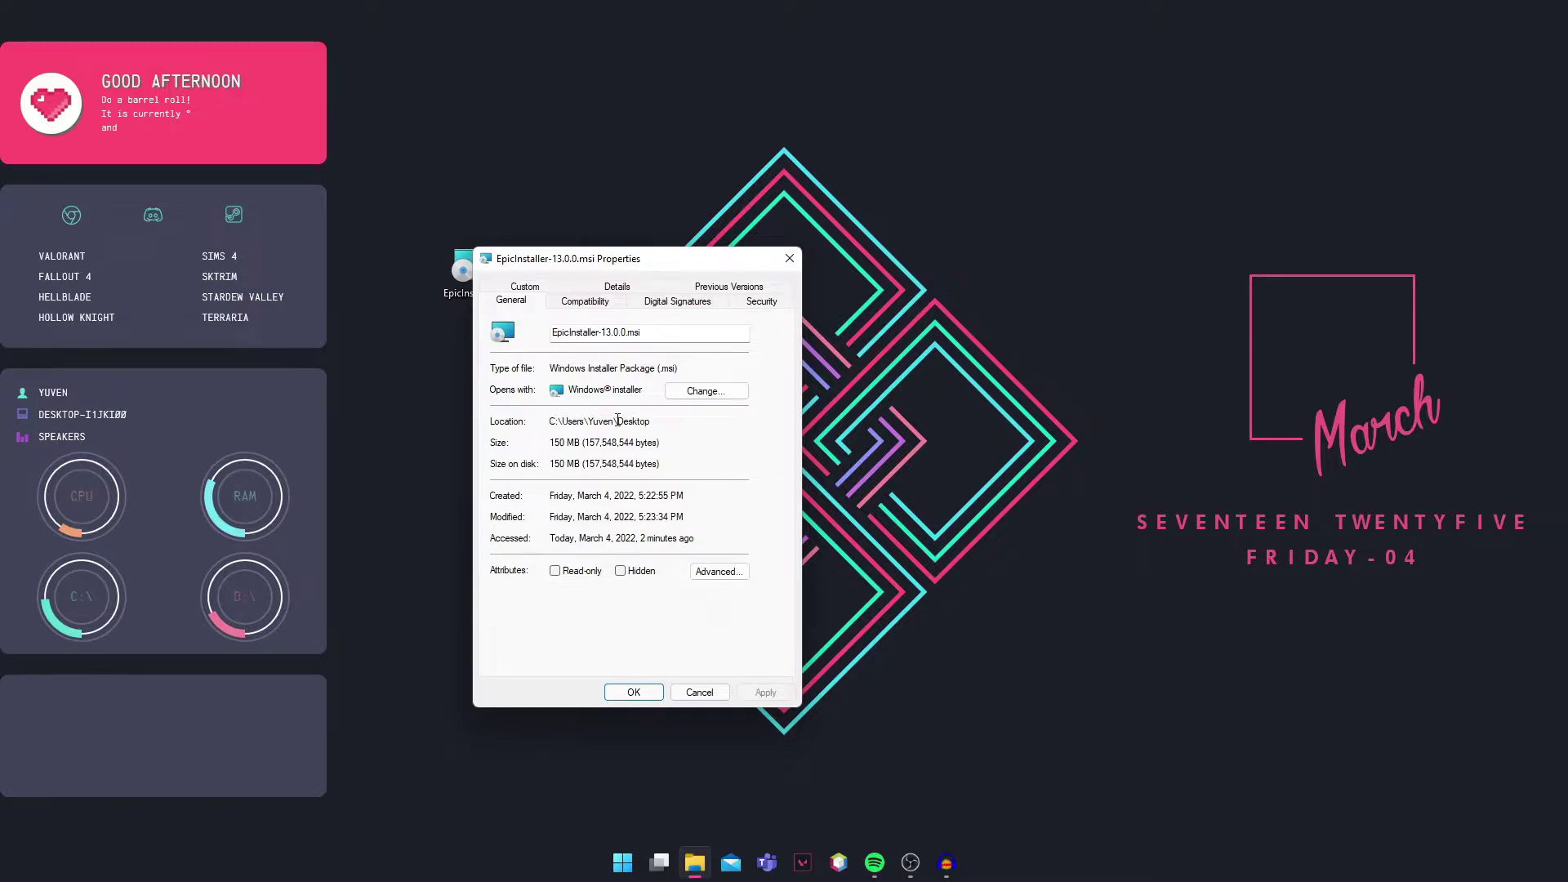
left_click_drag(651, 421, 550, 421)
key("ctrl+c")
right_click(587, 415)
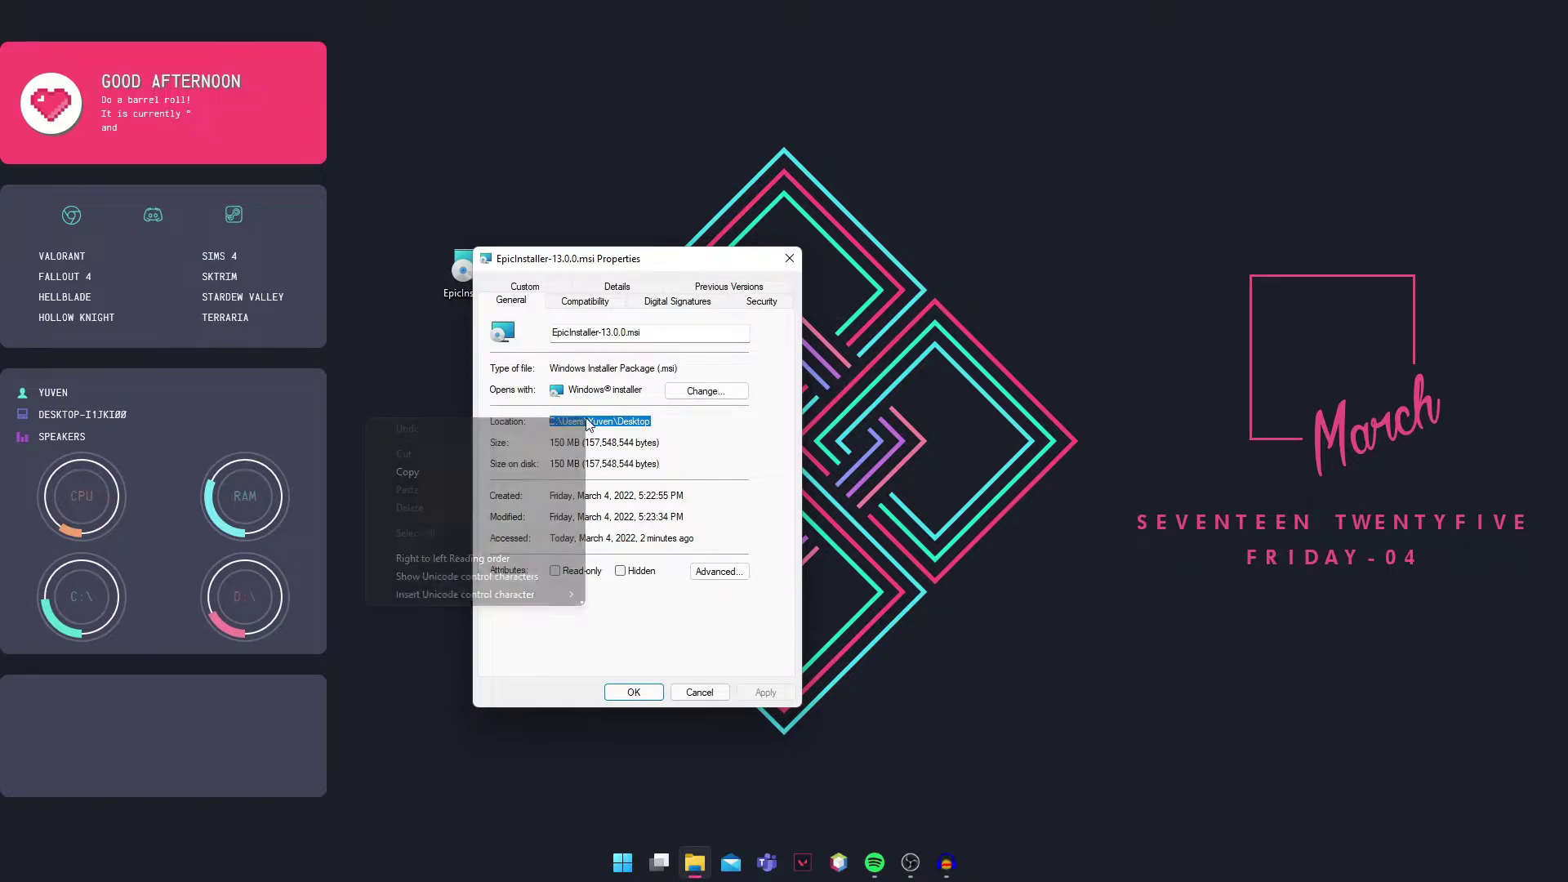
left_click(418, 472)
left_click(788, 258)
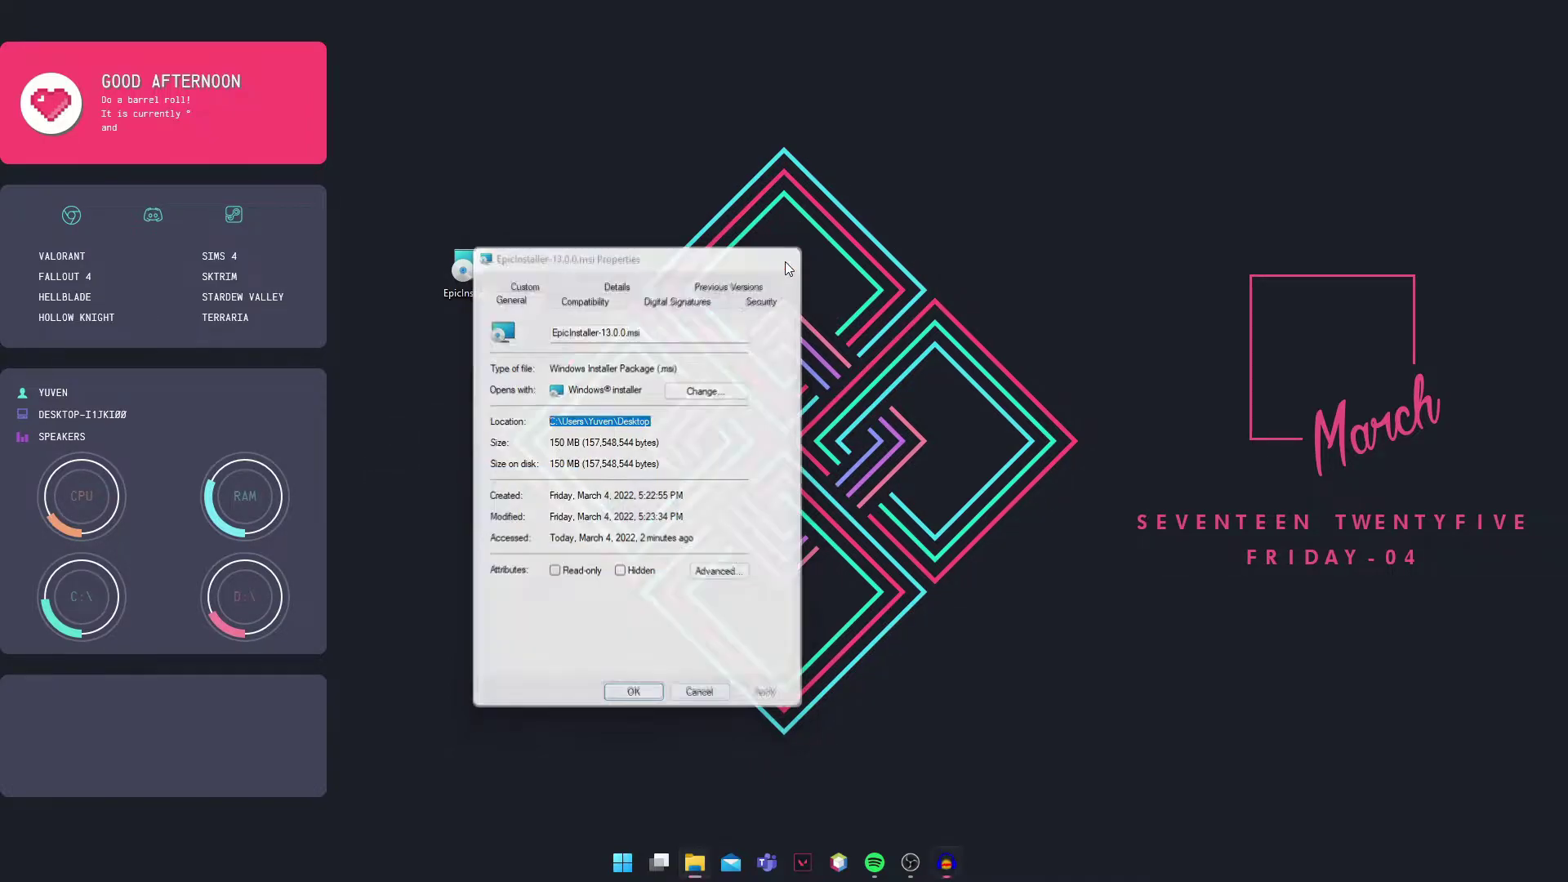
Start an administrator Command Prompt and paste the desktop folder path at its prompt
left_click(622, 863)
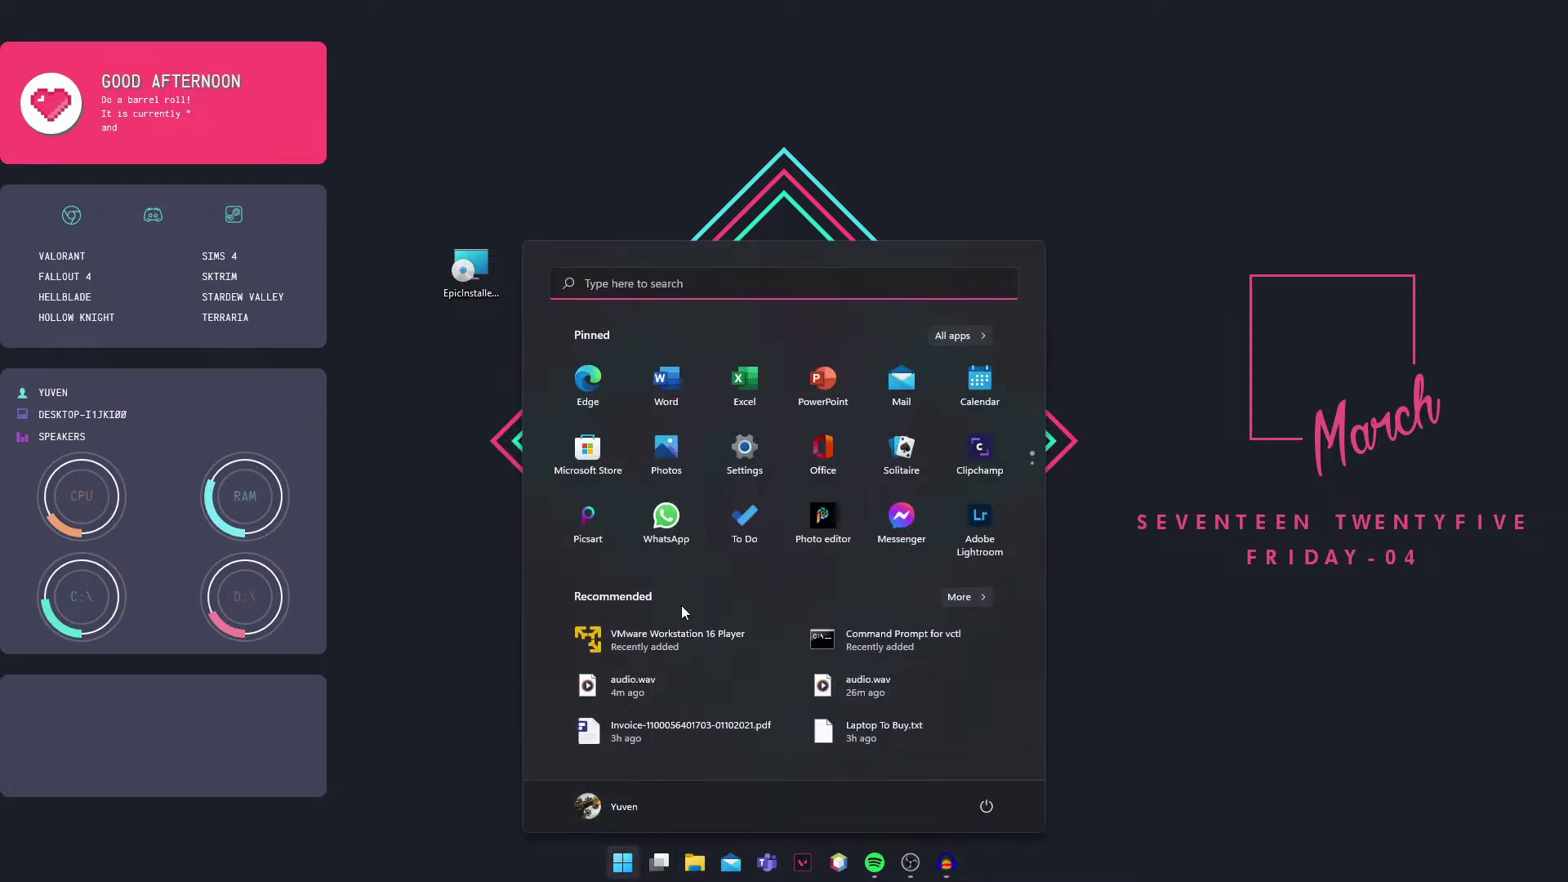
type("cmd")
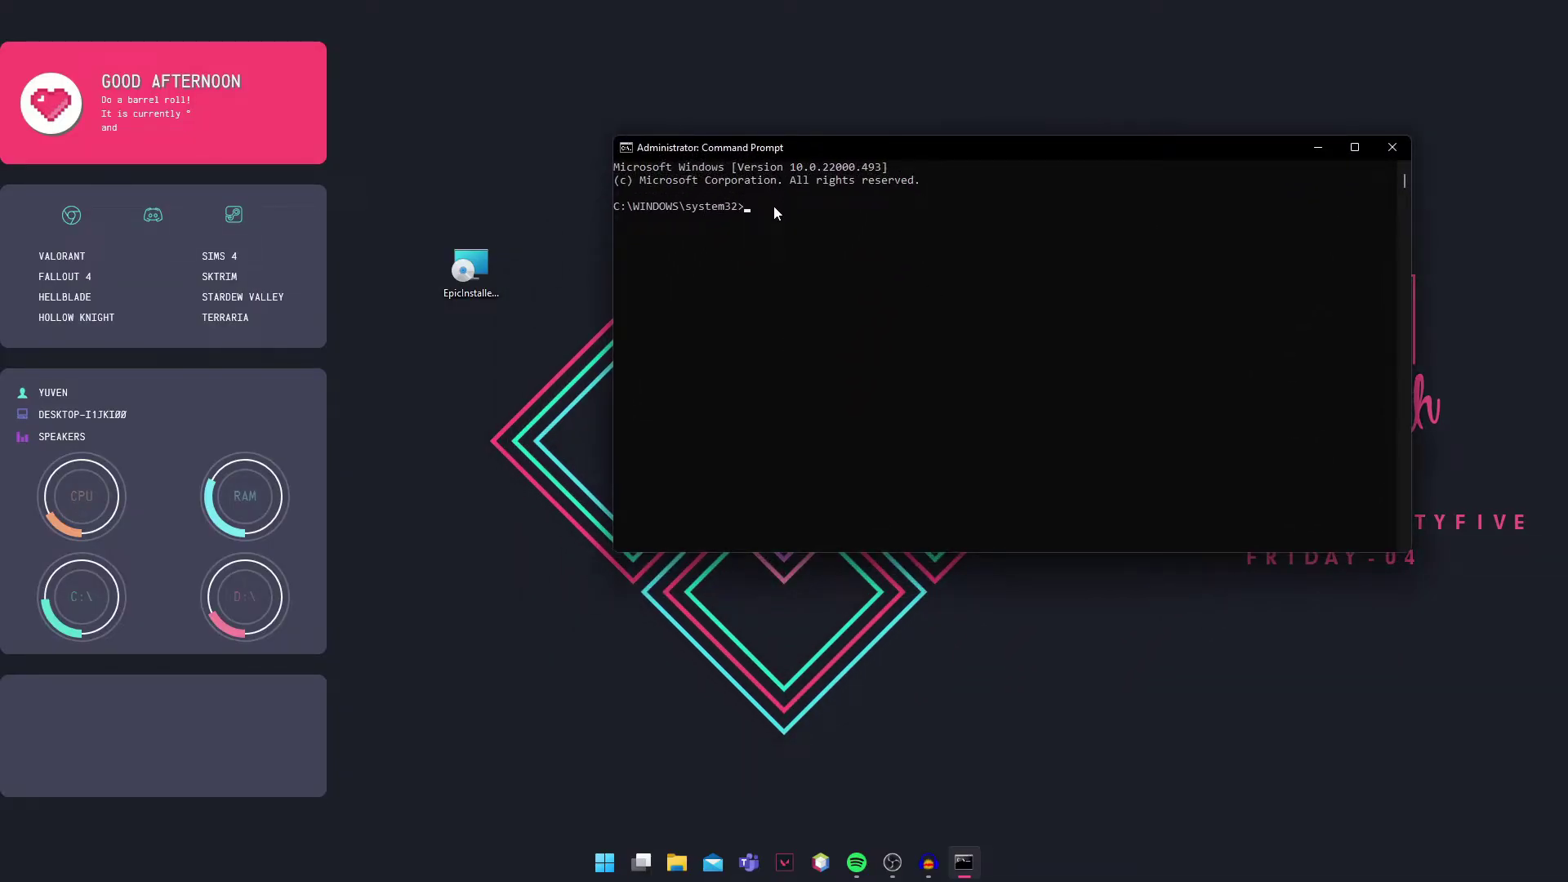
key("ctrl+v")
left_click(466, 270)
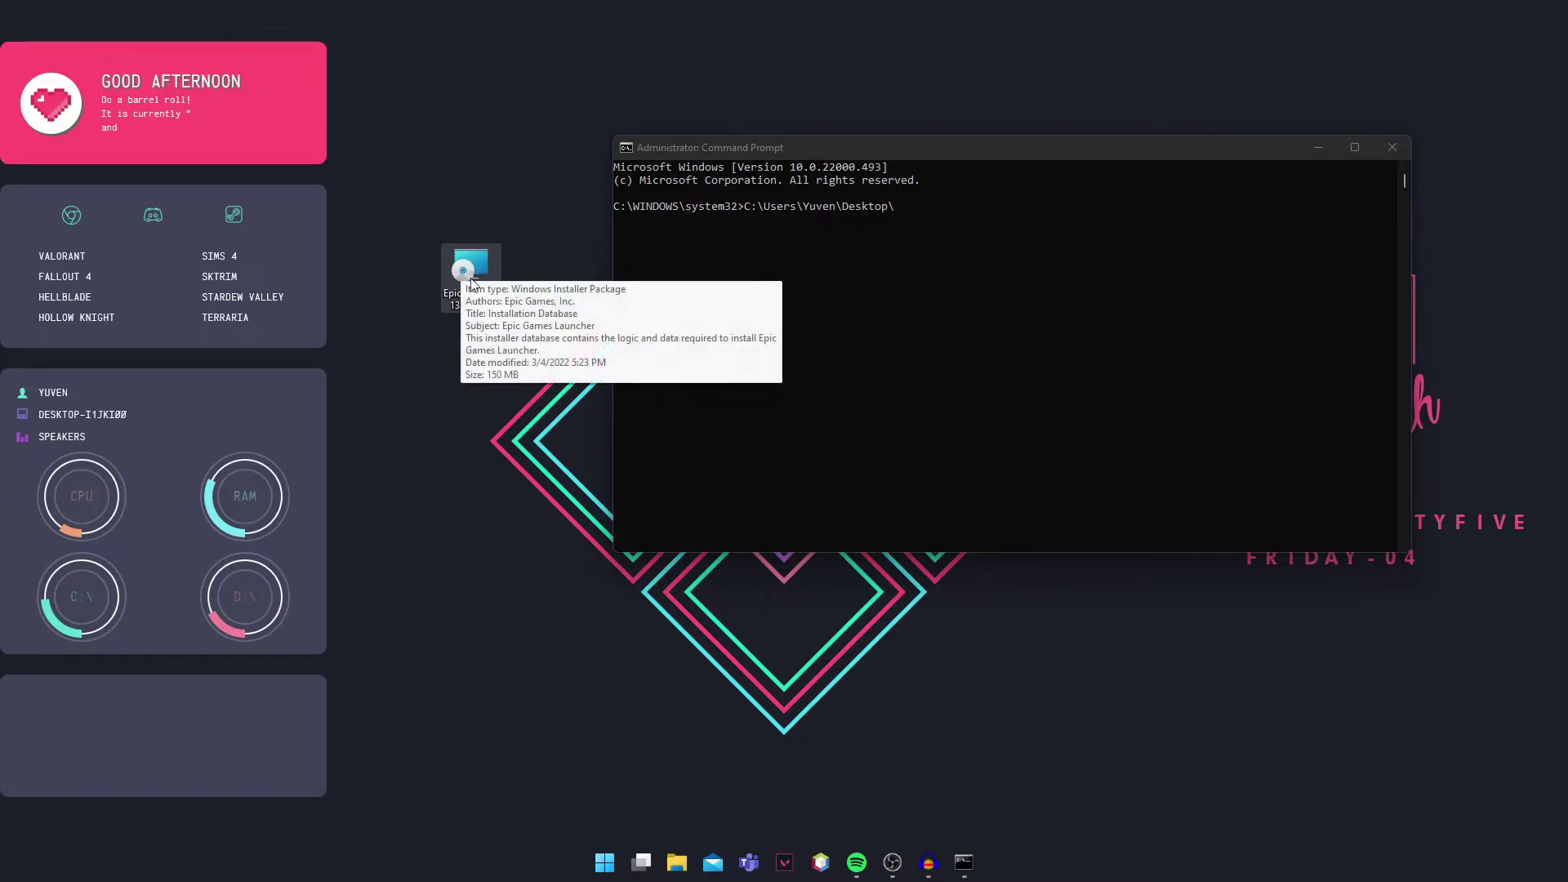
Copy the full file name EpicInstaller-13.0.0.msi via rename mode and return to the Command Prompt
key("F2")
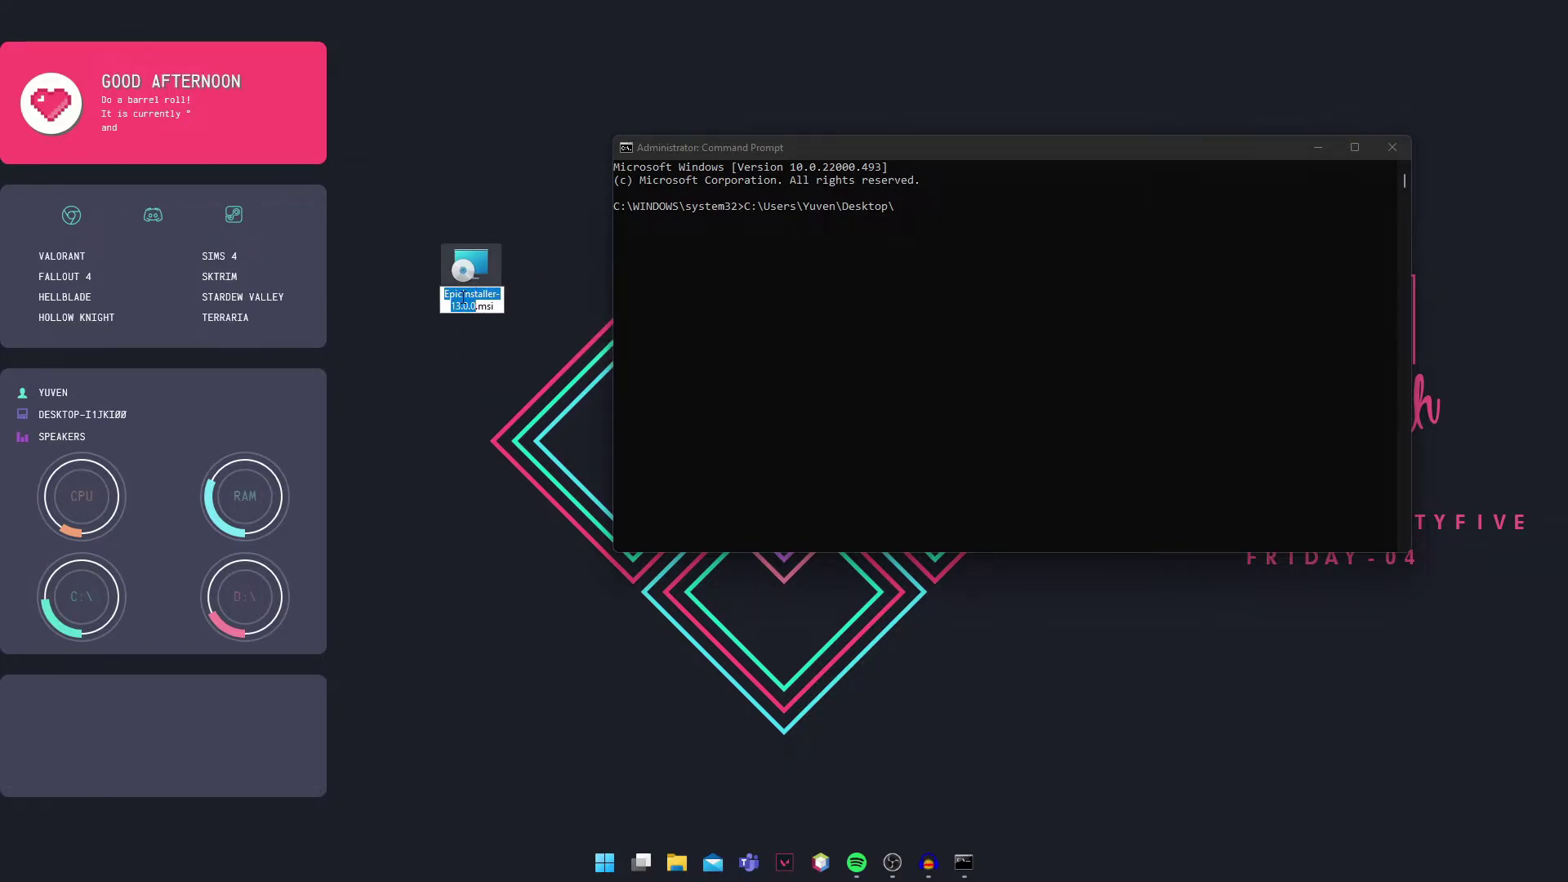
left_click_drag(499, 306, 442, 294)
right_click(462, 294)
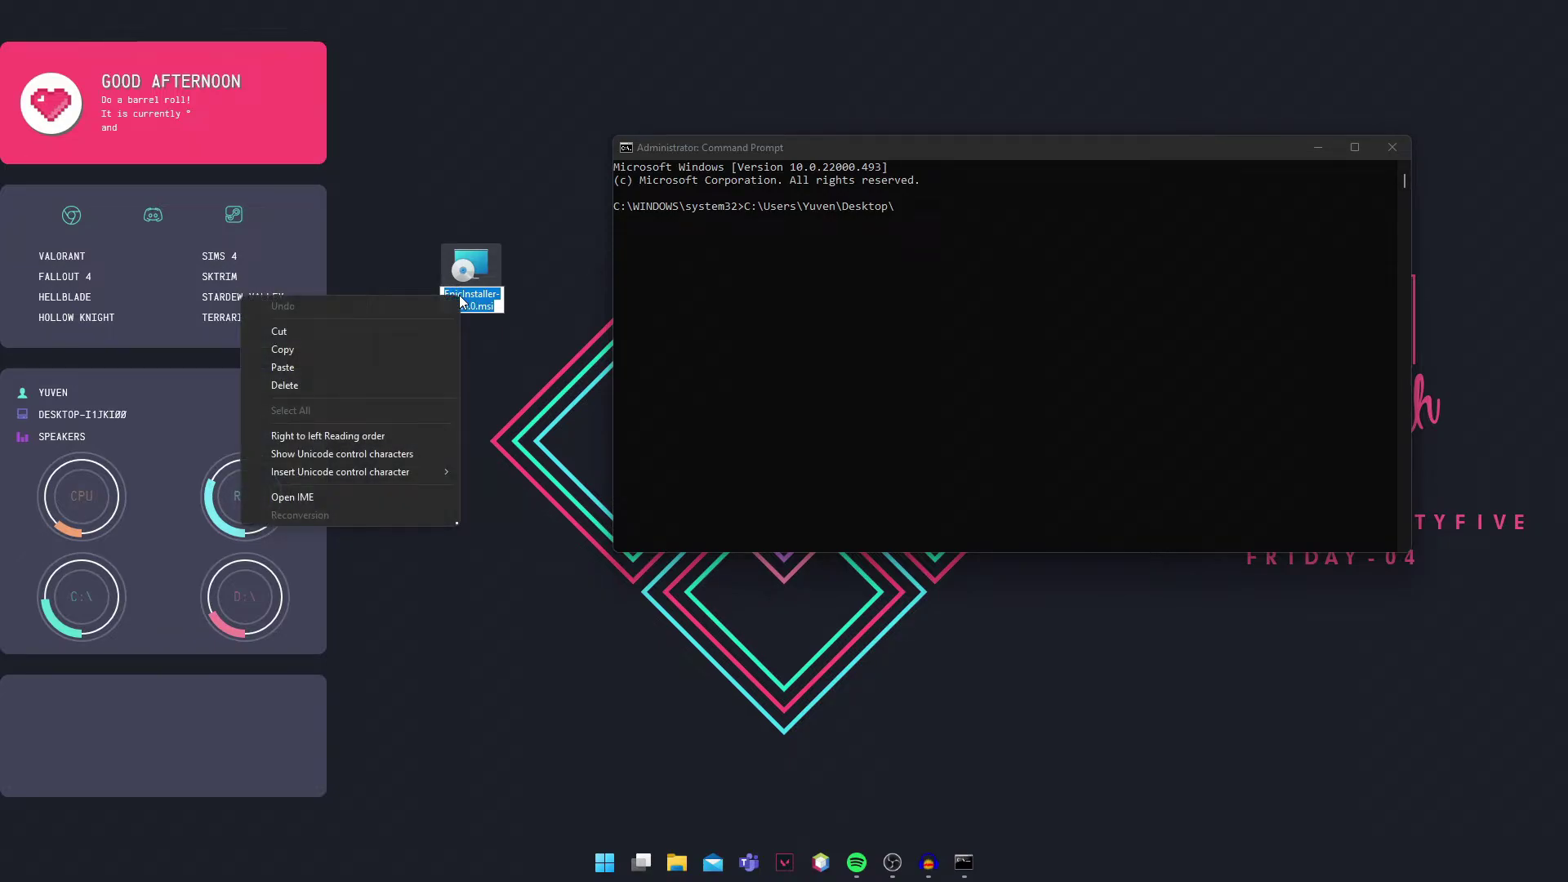
left_click(403, 344)
left_click(901, 210)
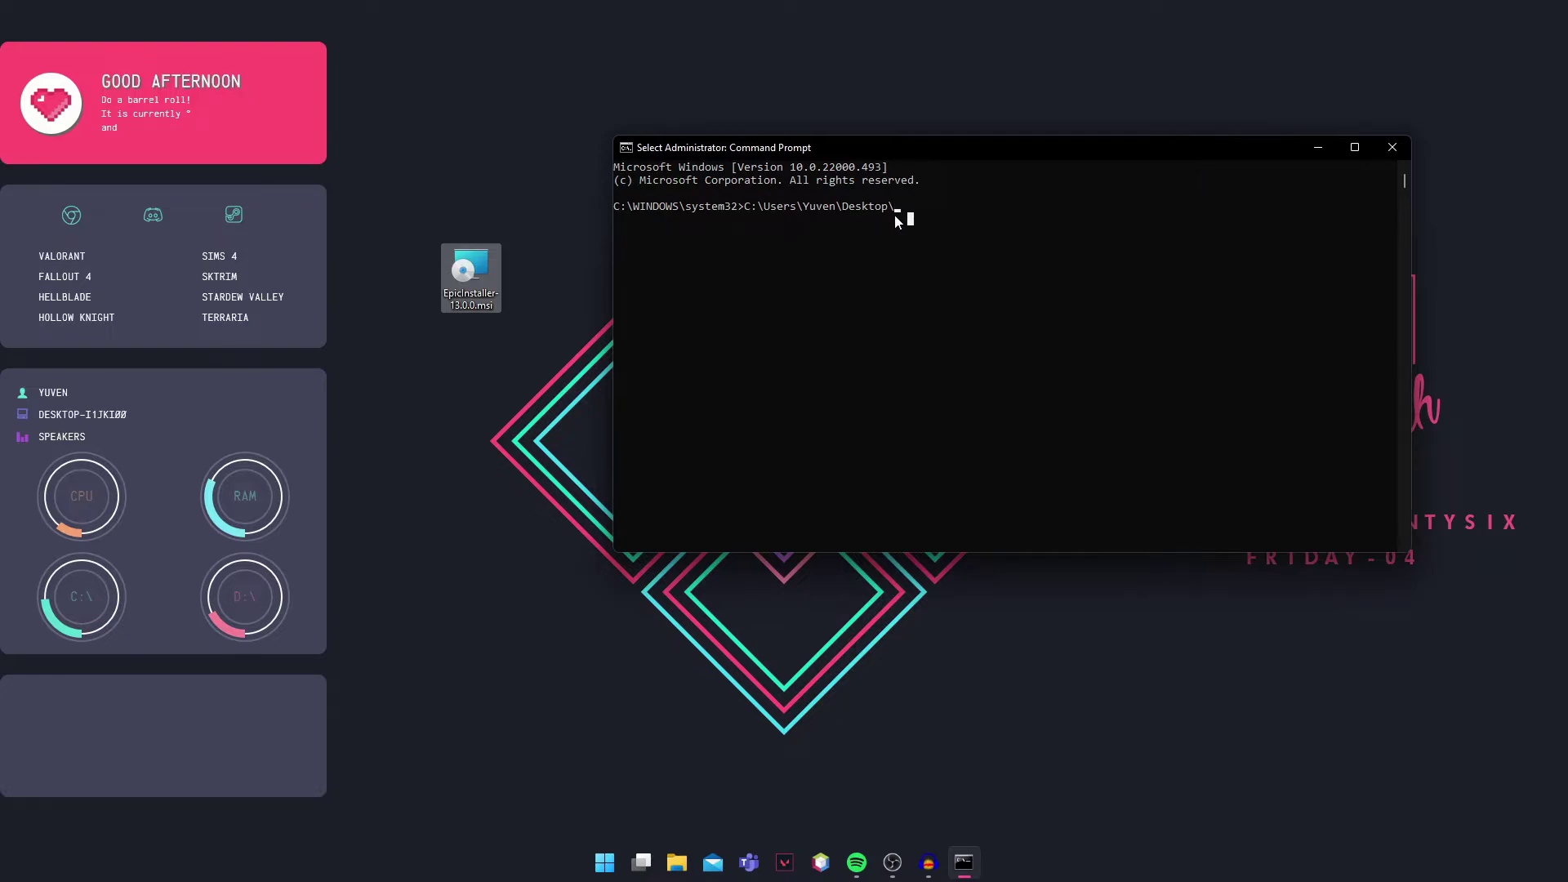
Paste the file name after the folder path and run the installer by its full path
right_click(900, 219)
type("EpicInstaller-13.0.0.msi")
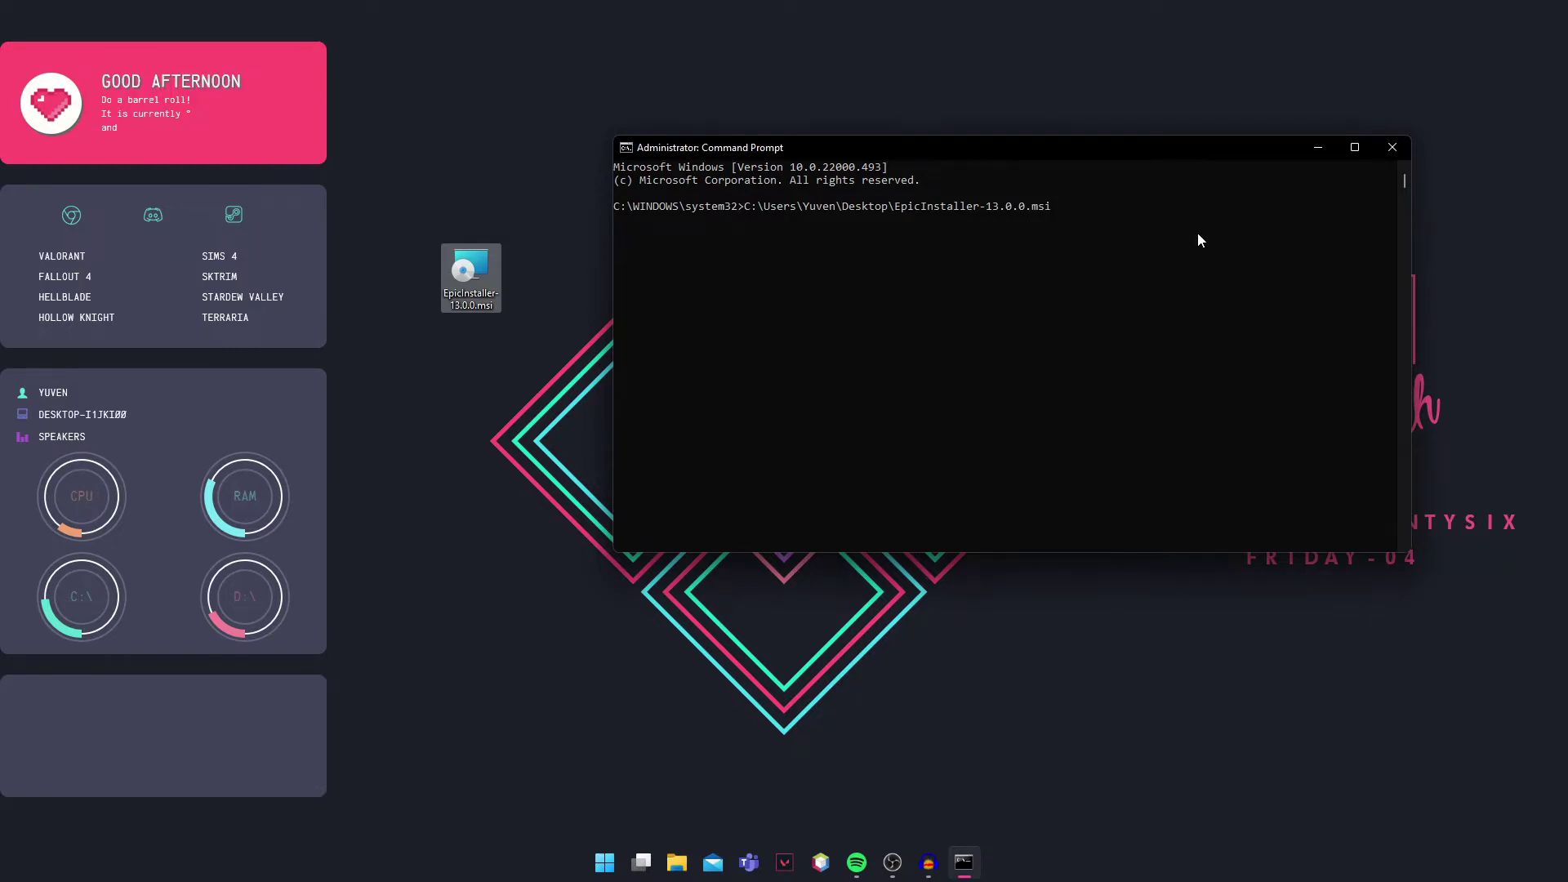
key("Return")
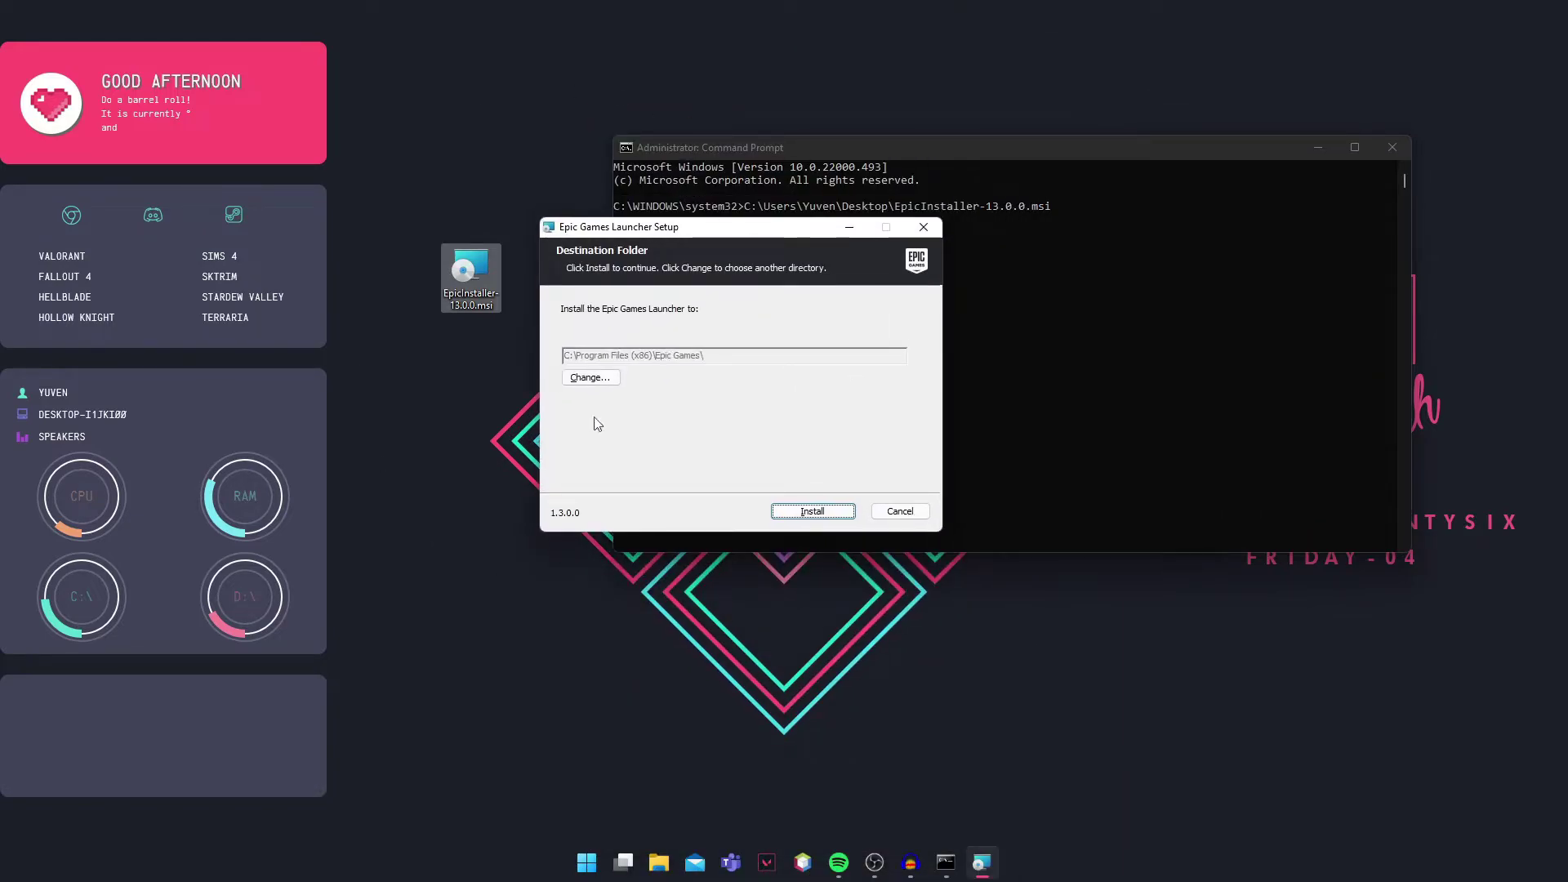
Install the launcher into the default Program Files\Epic Games destination folder
left_click(813, 511)
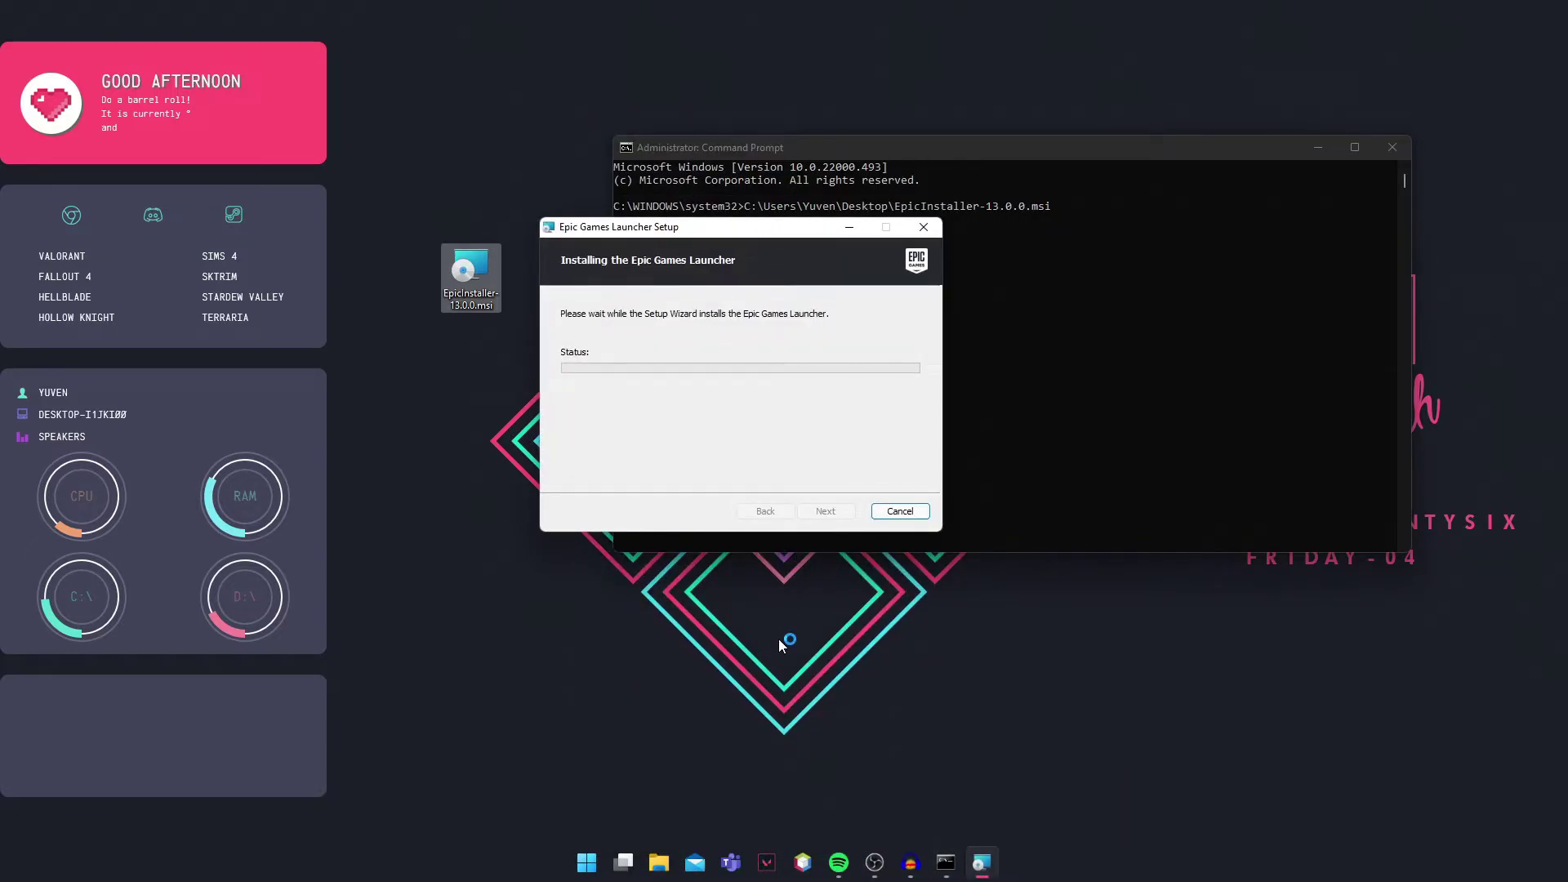